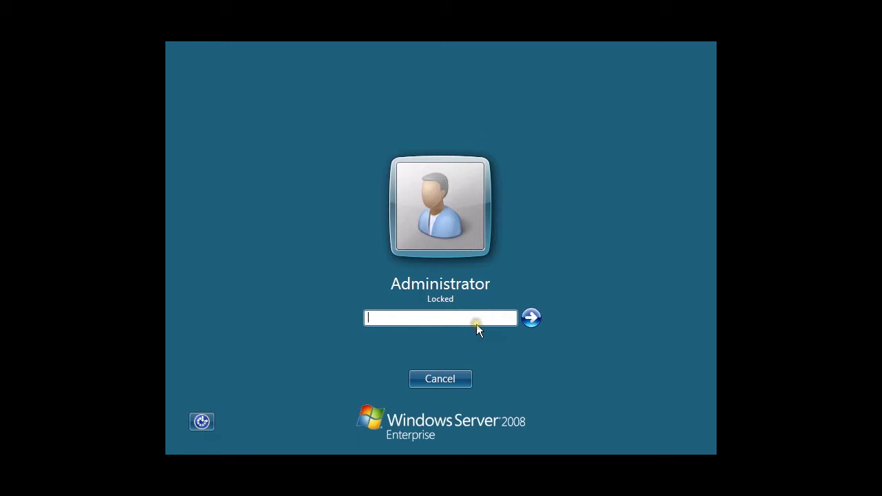
- Unlock the Administrator session by entering the account password
key(Caps_Lock)
key(Caps_Lock)
text(•••••••••••)
key(Return)
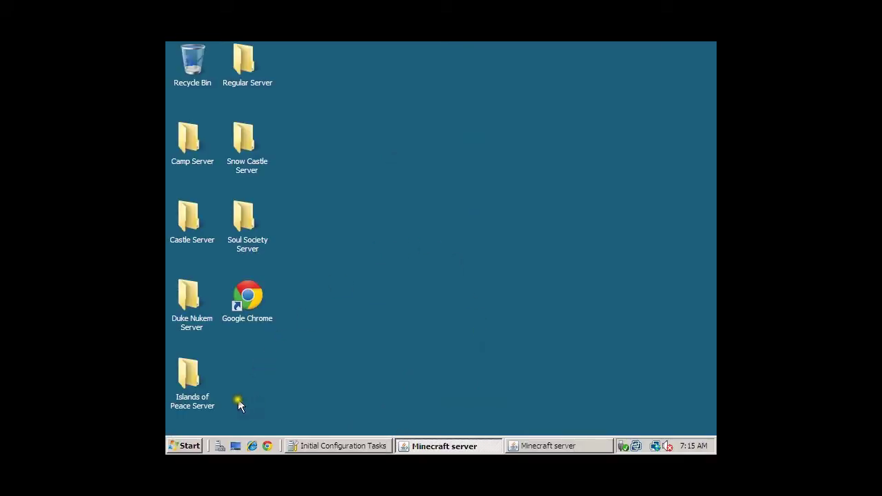
- Open the Computer view in an Explorer window to list the server's drives
click(187, 446)
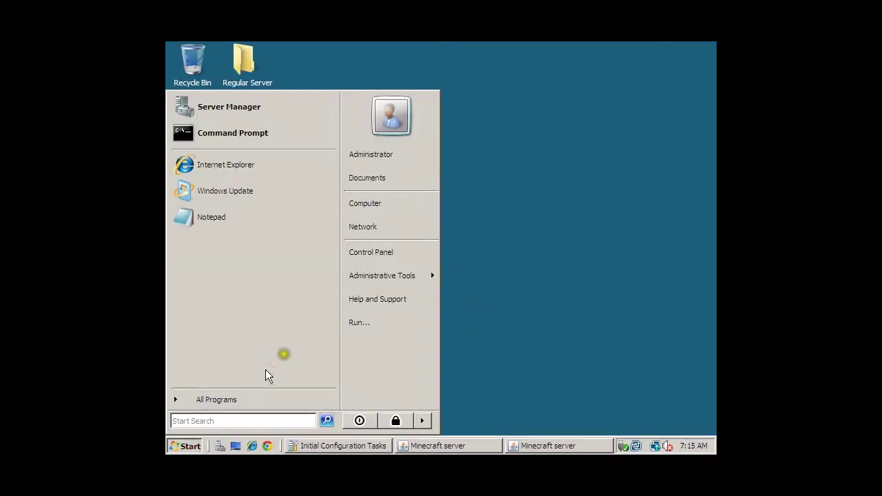
right_click(369, 204)
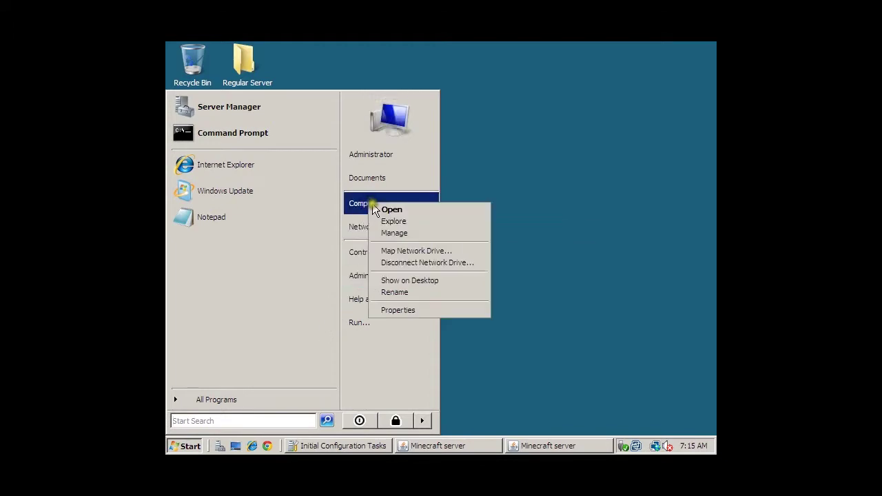
click(394, 221)
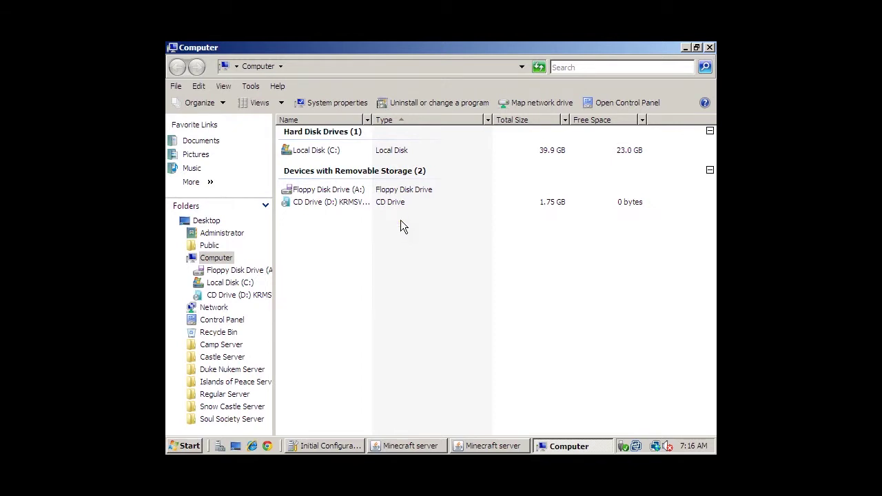
- Examine the security, quota, shadow copy and general properties of Local Disk (C:), and close them without changes
click(332, 156)
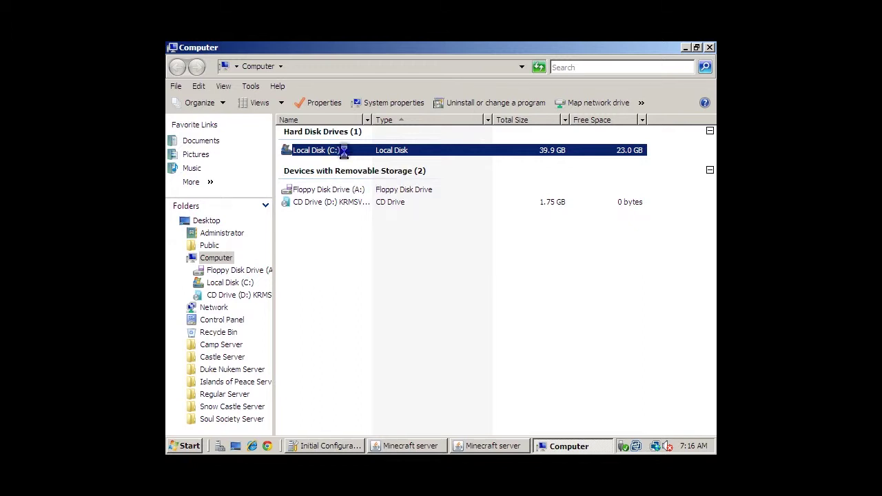
right_click(344, 152)
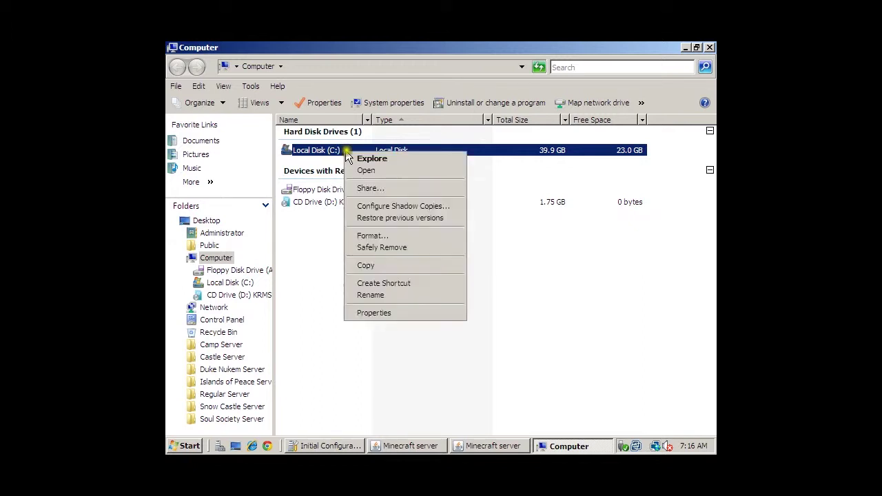
click(394, 312)
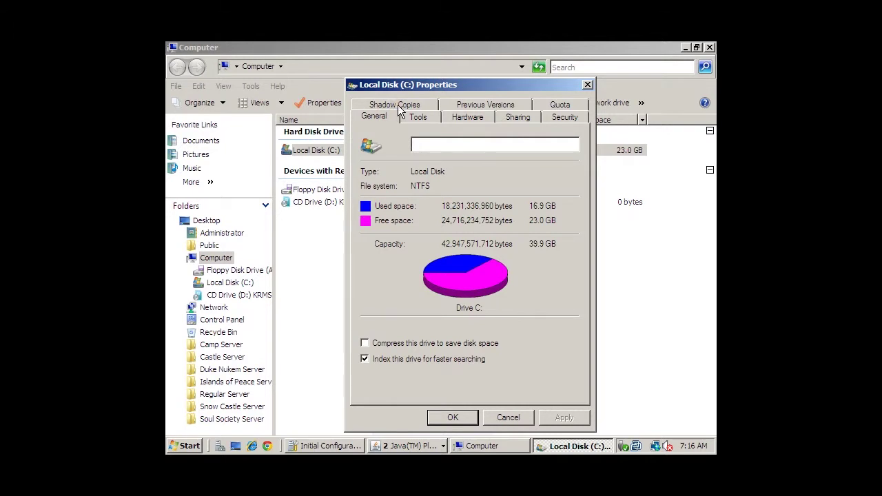
click(562, 115)
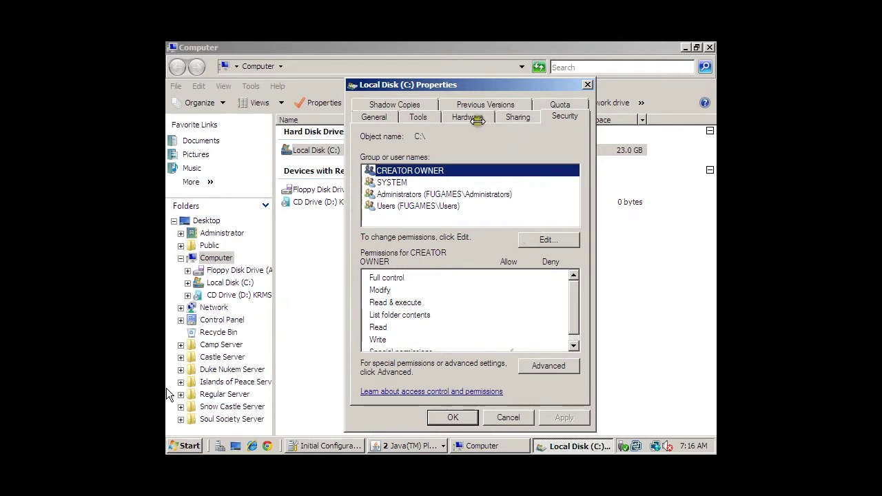
click(562, 105)
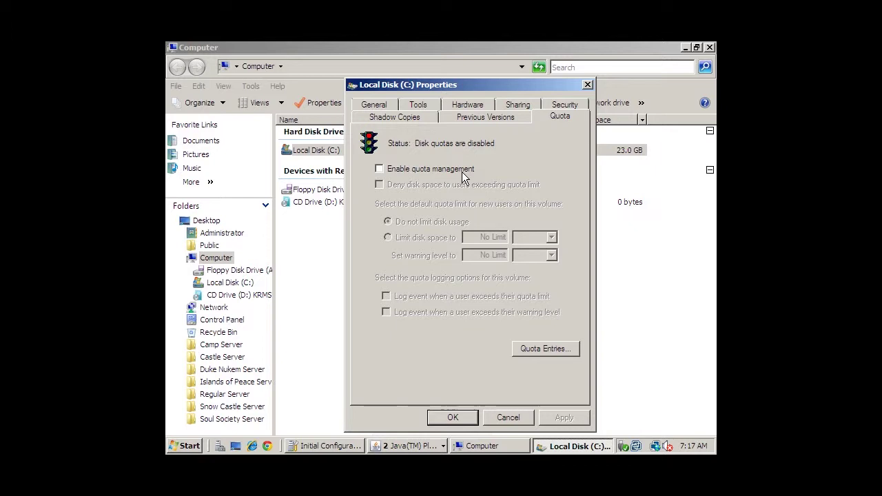
click(404, 118)
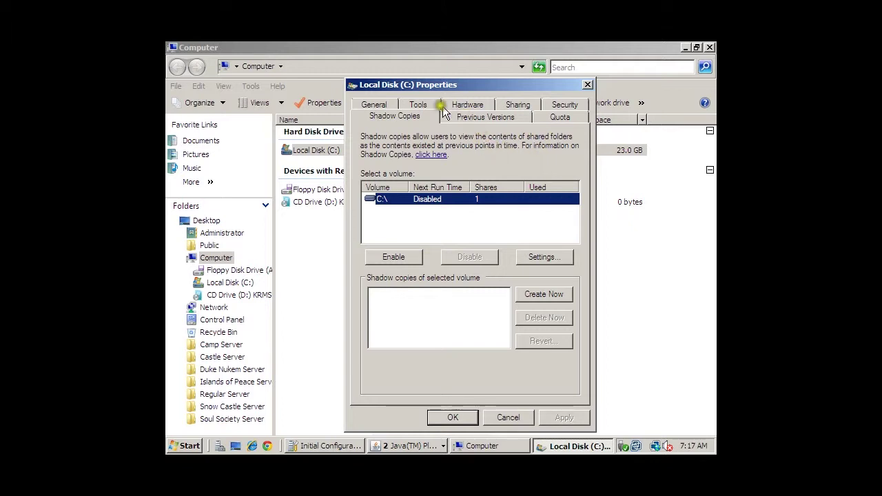
click(376, 105)
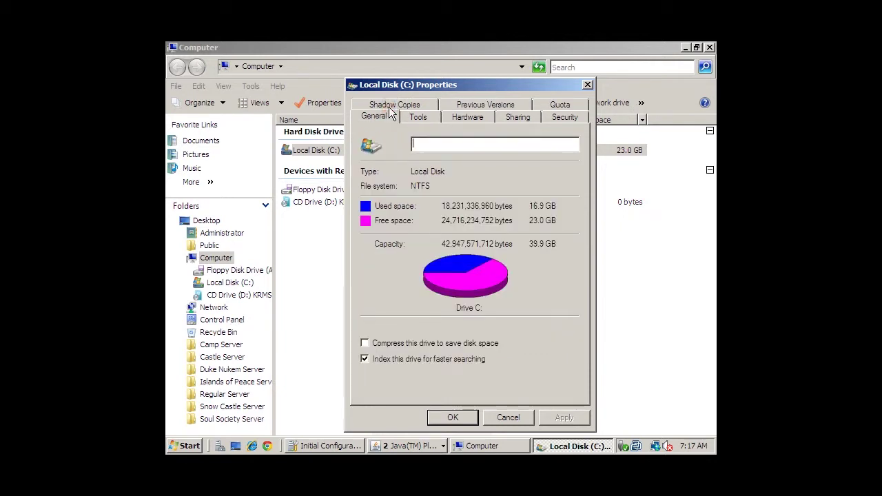
click(526, 147)
click(543, 233)
click(541, 233)
click(507, 417)
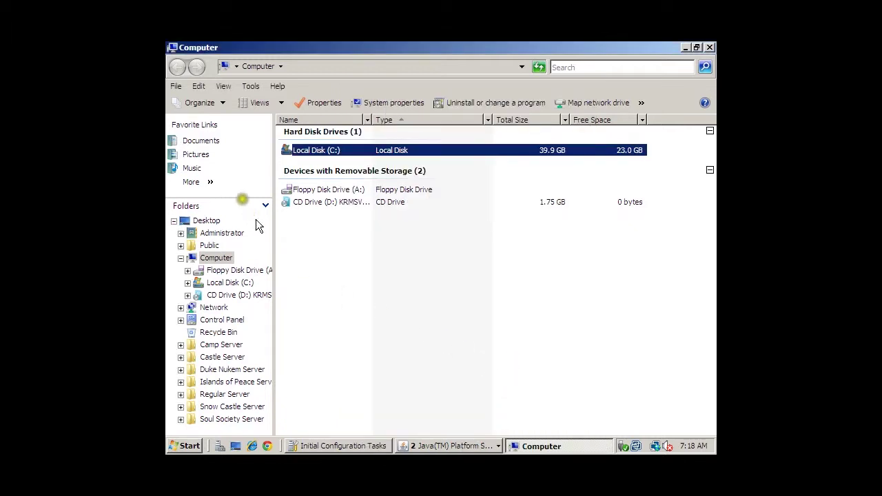
- Create a new text document in the Documents folder, keeping its default name
click(212, 146)
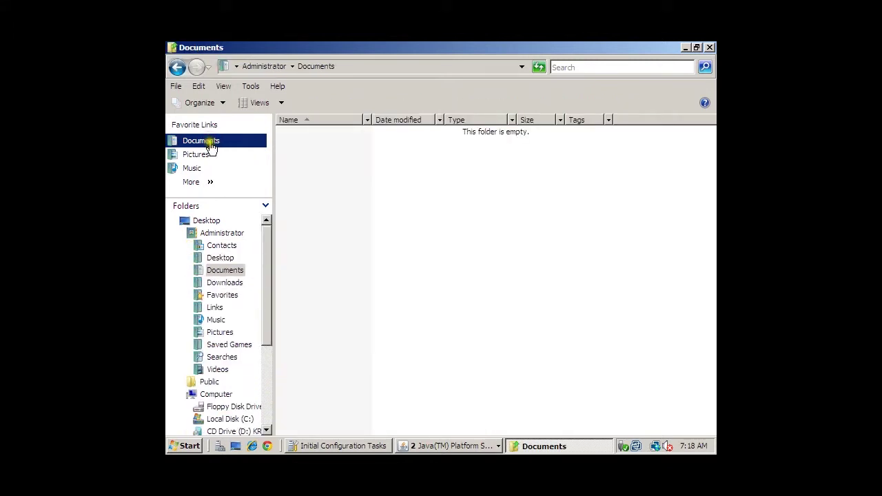
click(178, 131)
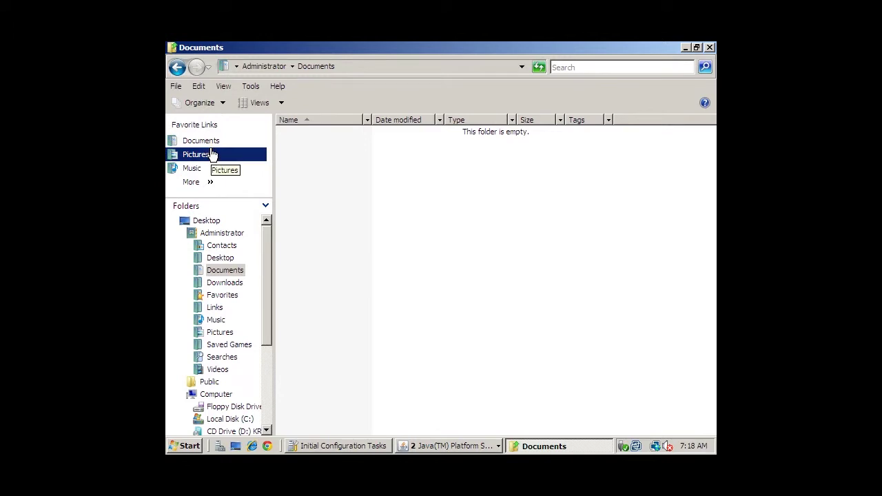
click(493, 245)
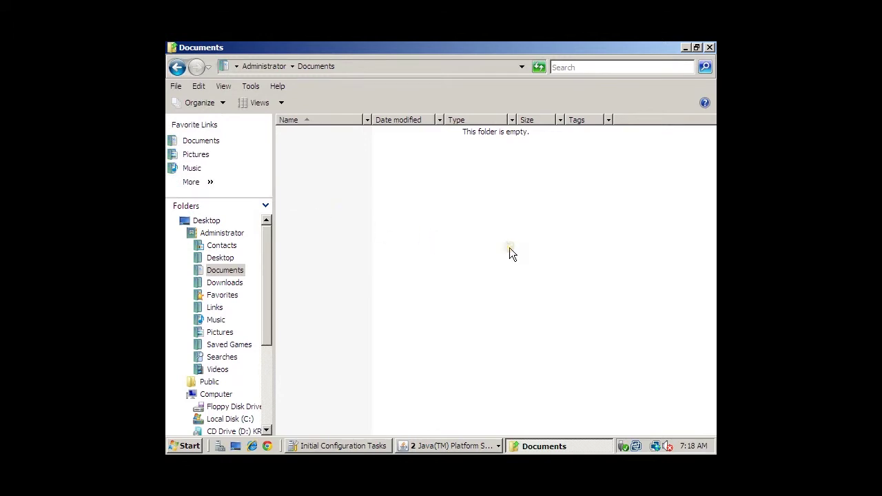
right_click(484, 237)
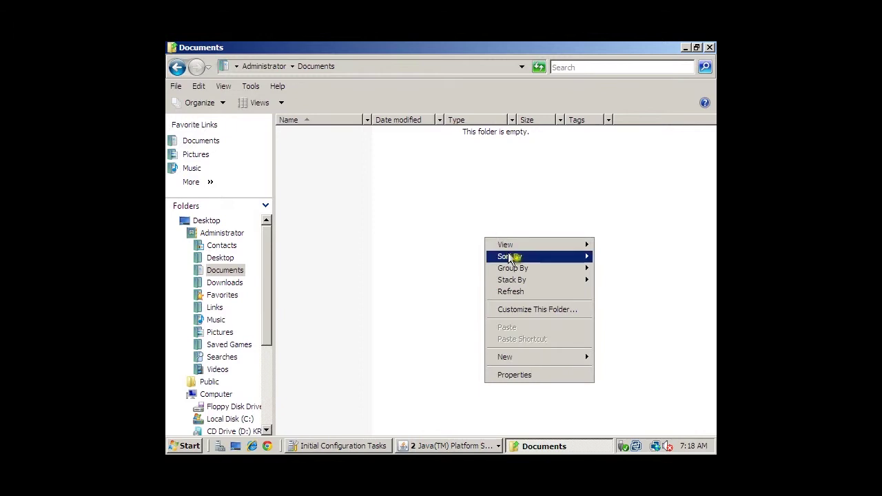
click(534, 356)
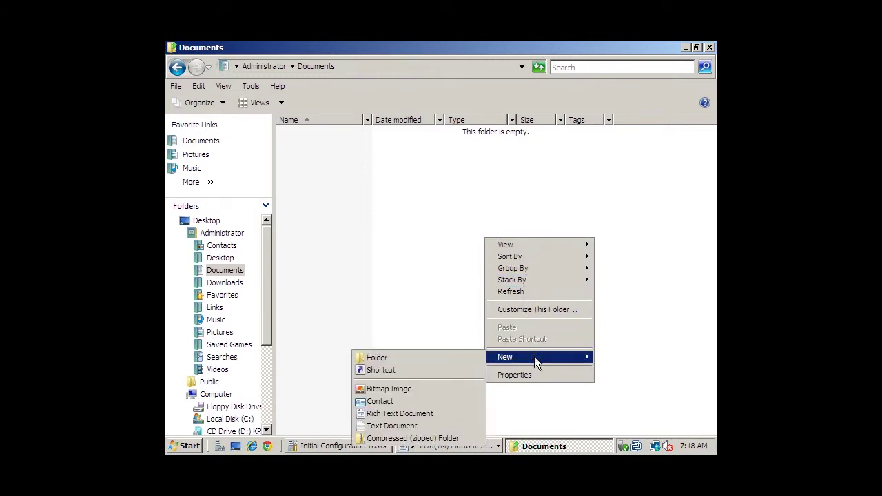
click(390, 426)
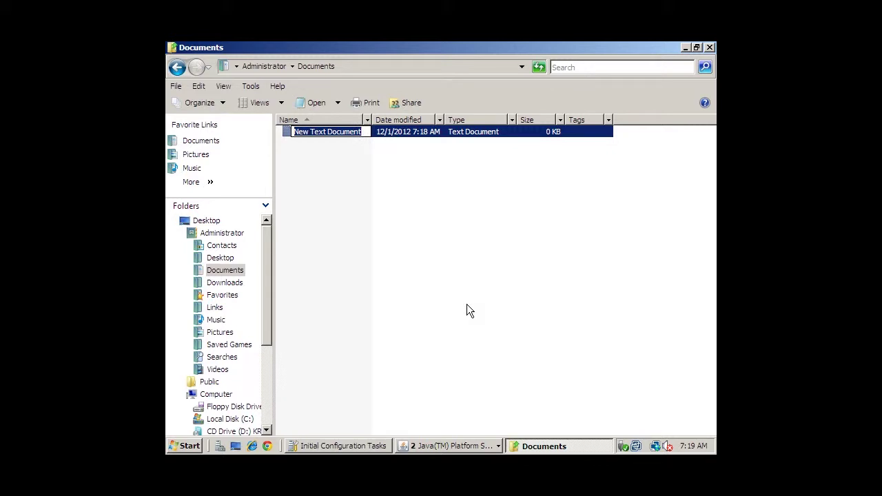
key(Return)
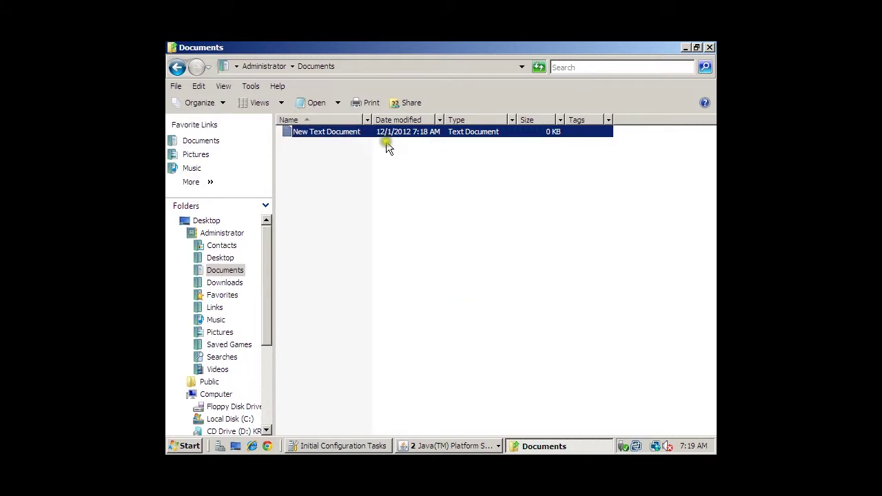
- Examine the new text document's general properties and its advanced archiving, indexing, compression and encryption attributes, and close them without changes
right_click(384, 133)
click(438, 306)
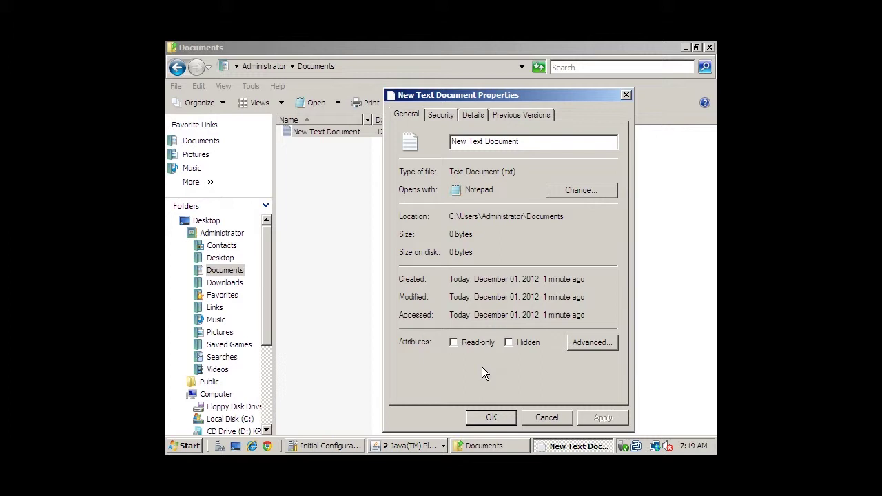
click(590, 342)
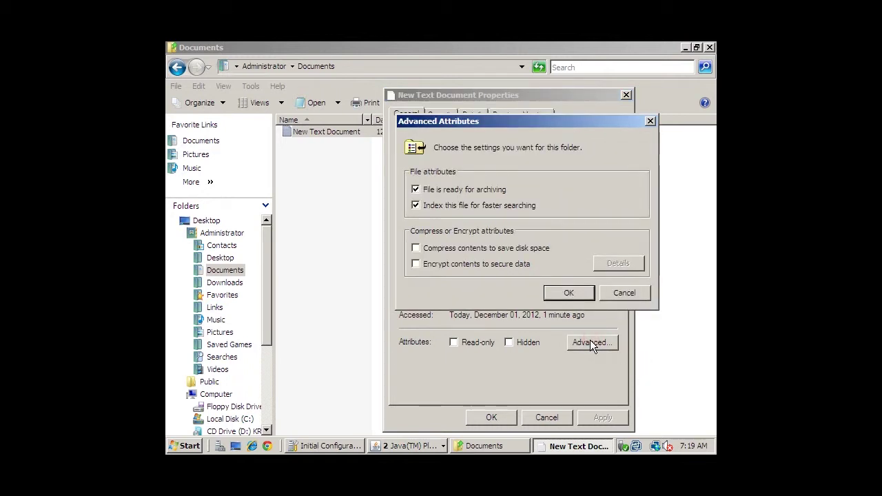
click(466, 198)
click(466, 198)
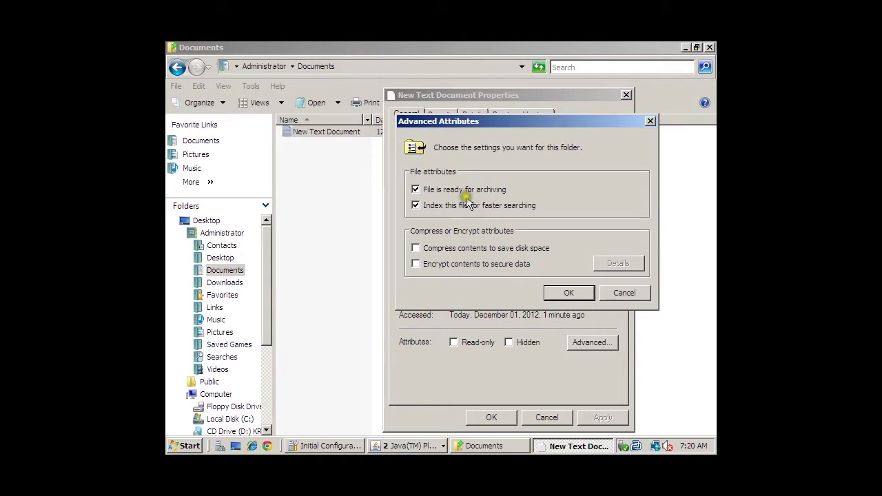
click(468, 200)
click(214, 336)
click(635, 295)
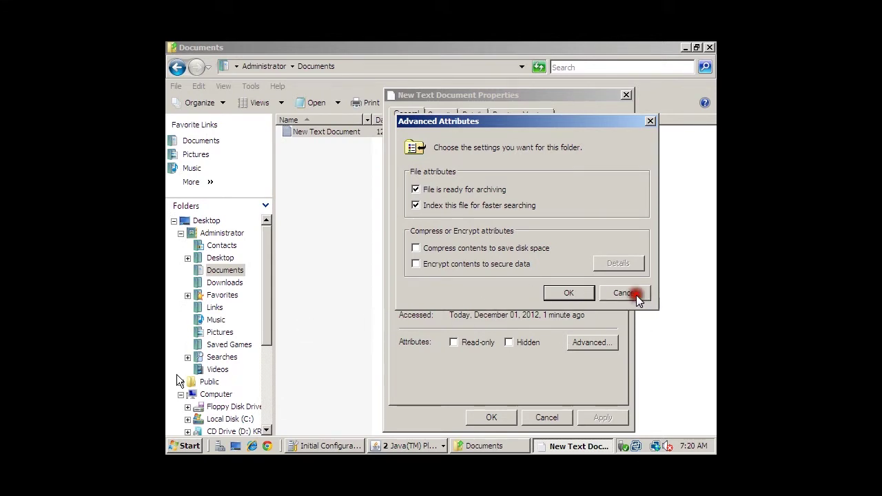
click(626, 292)
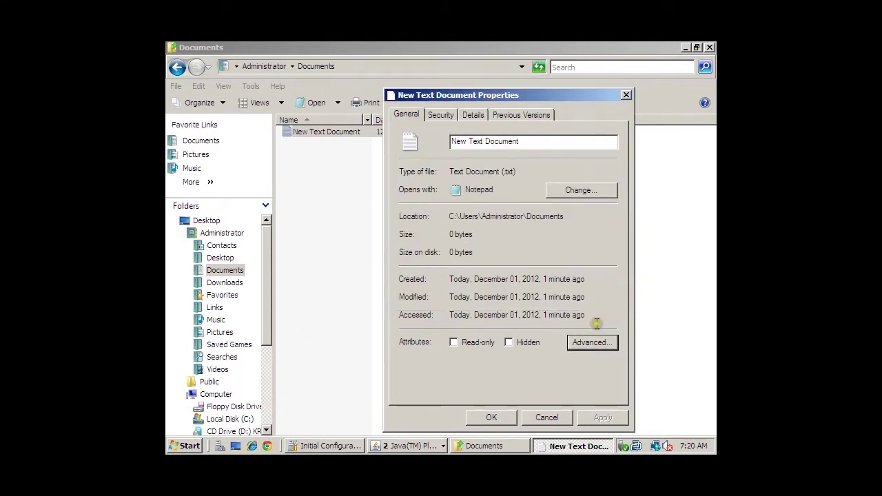
click(555, 417)
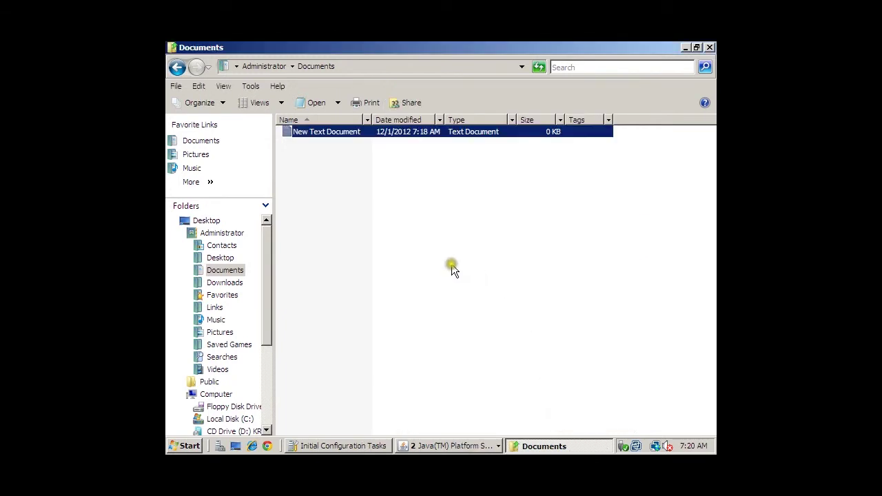